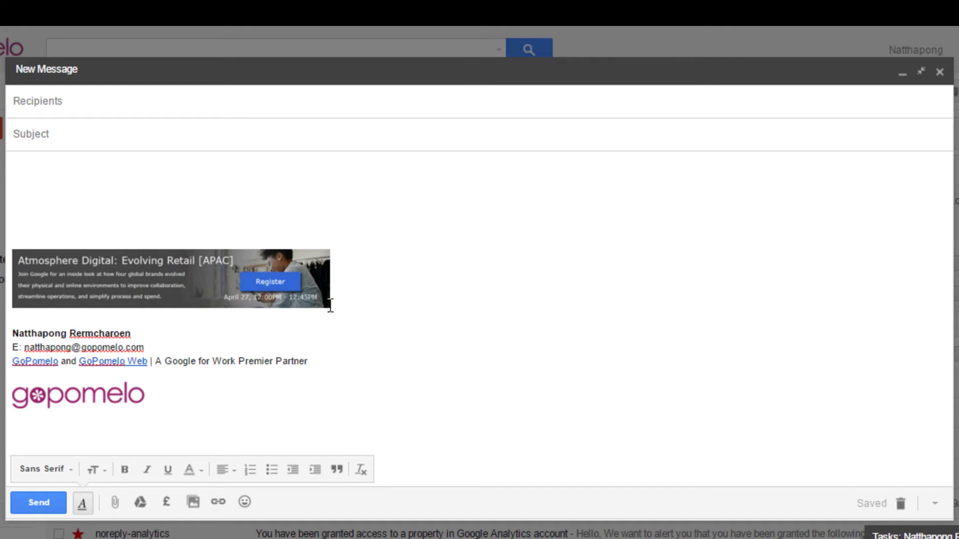
Close the draft message and open the Signature section of the general mail settings
click(940, 72)
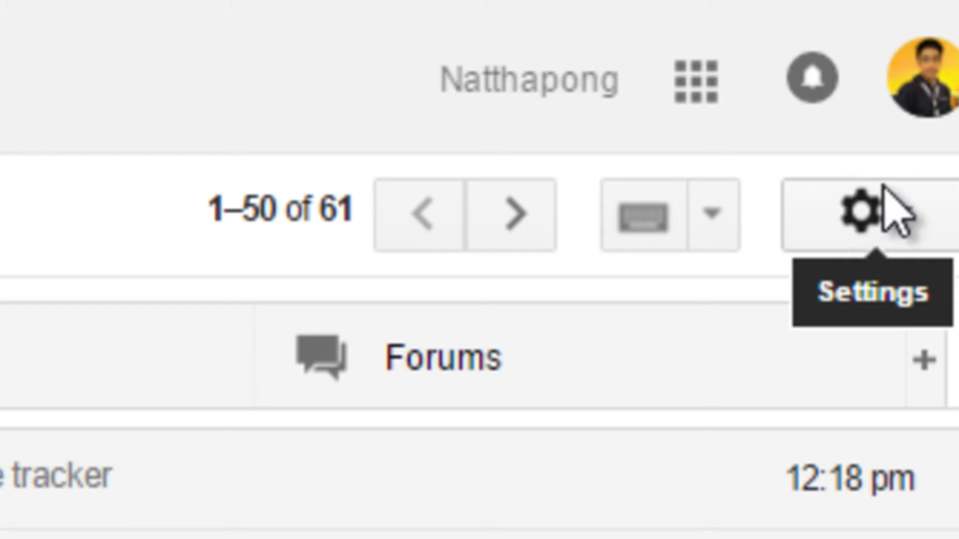
click(887, 221)
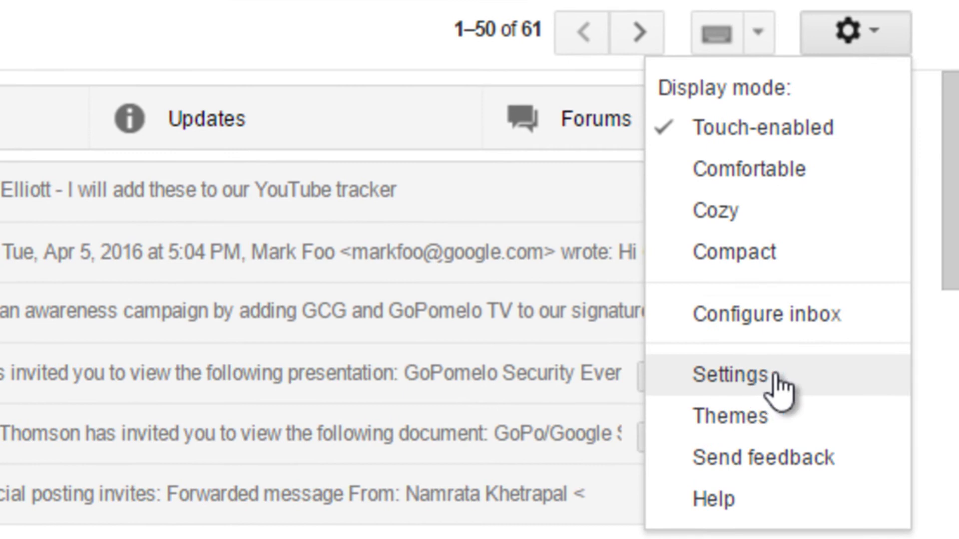
click(751, 385)
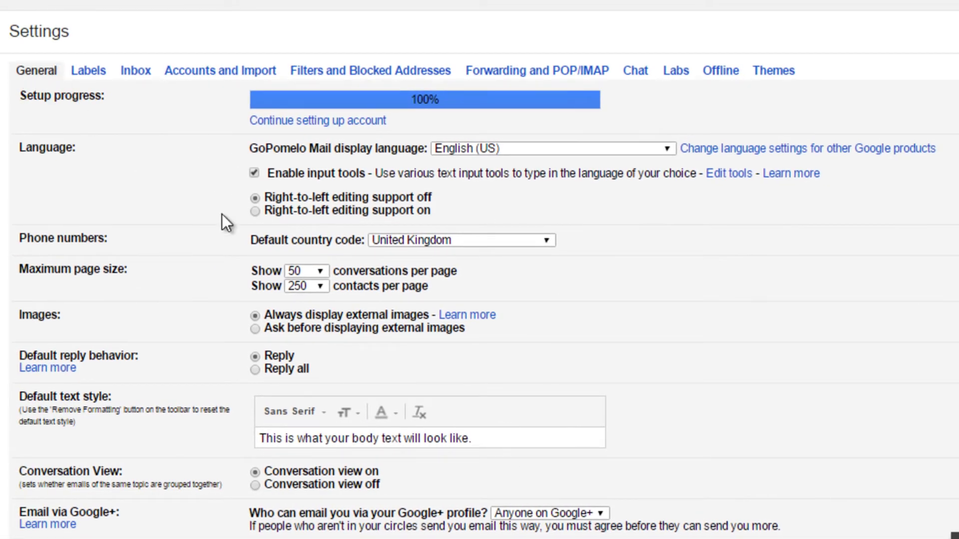
scroll(222, 214, down, 4)
scroll(224, 215, down, 10)
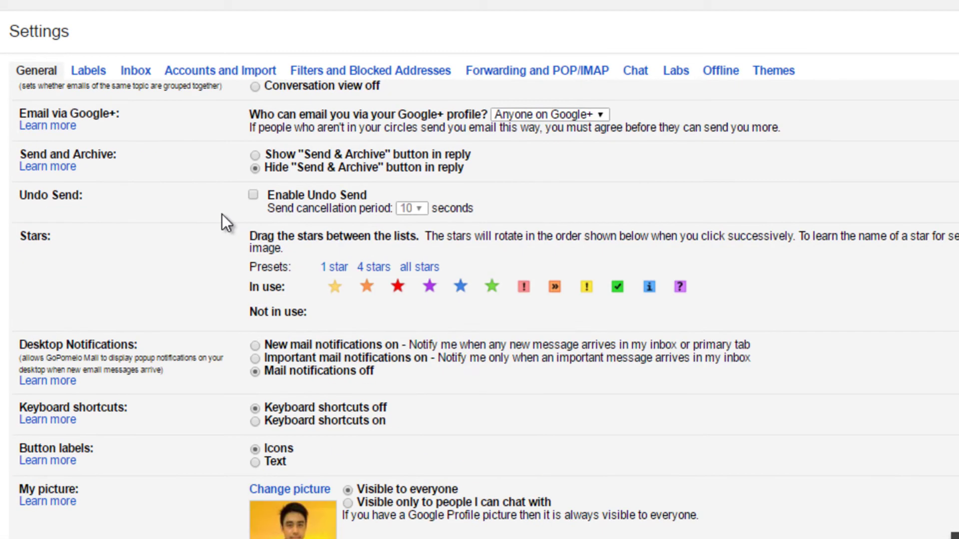
scroll(218, 213, down, 2)
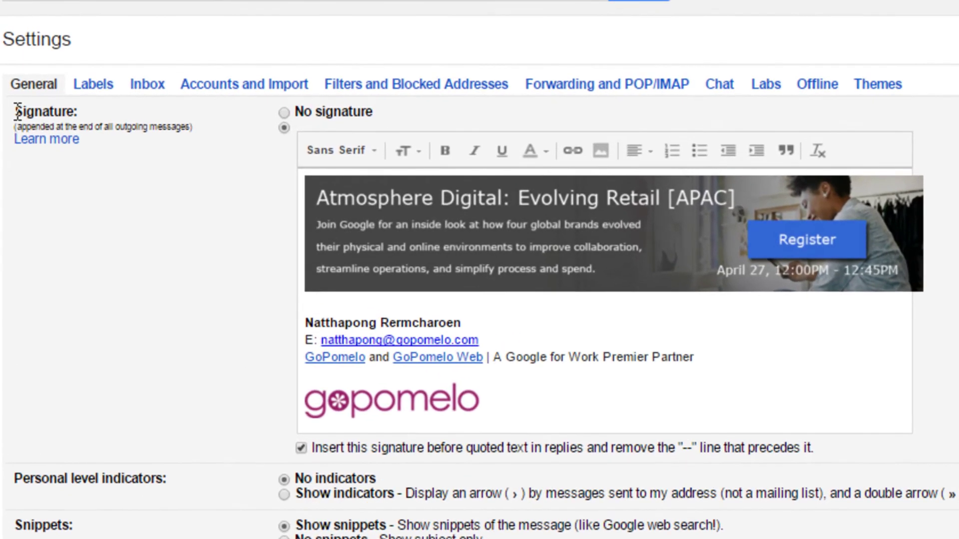
mouse_move(20, 94)
mouse_down()
mouse_move(73, 92)
mouse_move(84, 111)
mouse_up()
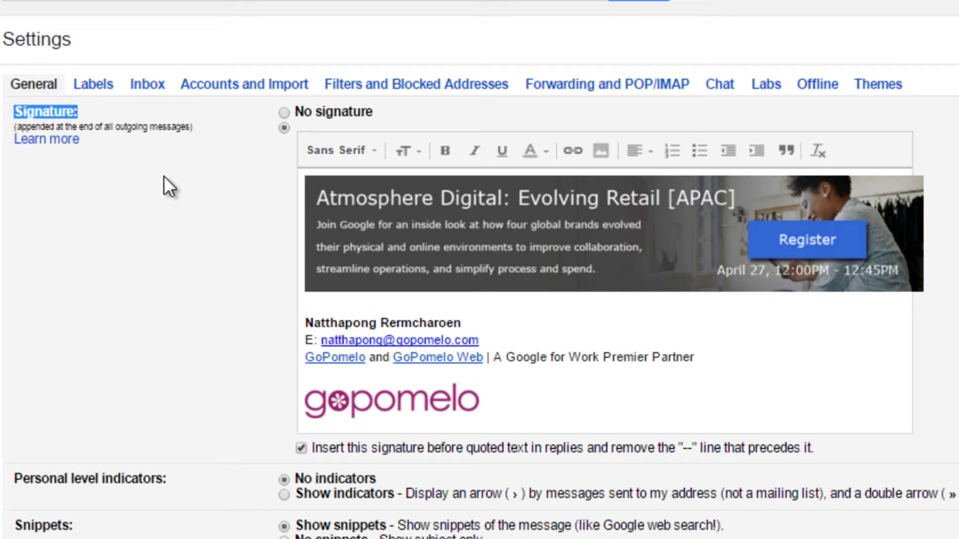
Remove the Atmosphere Digital banner and the gopomelo logo from the signature
click(665, 381)
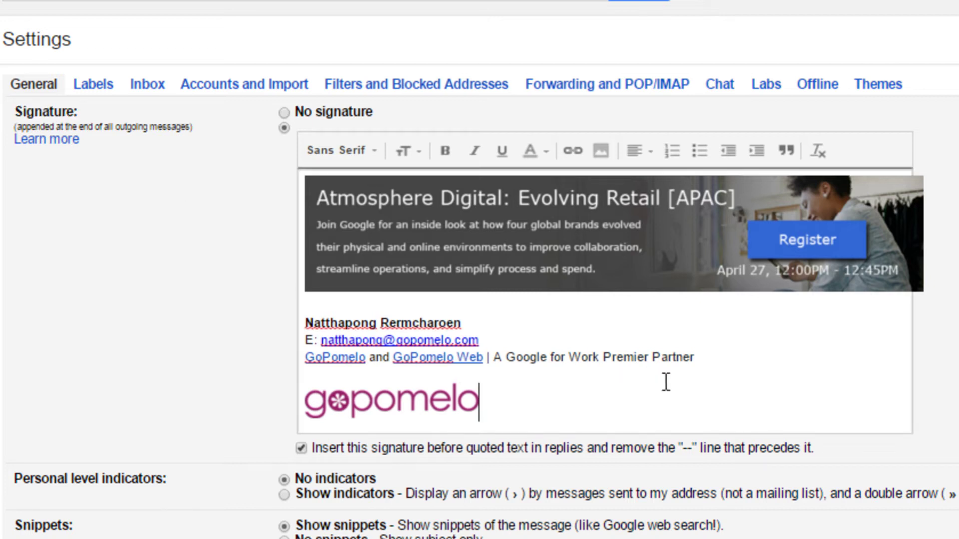
scroll(674, 384, up, 2)
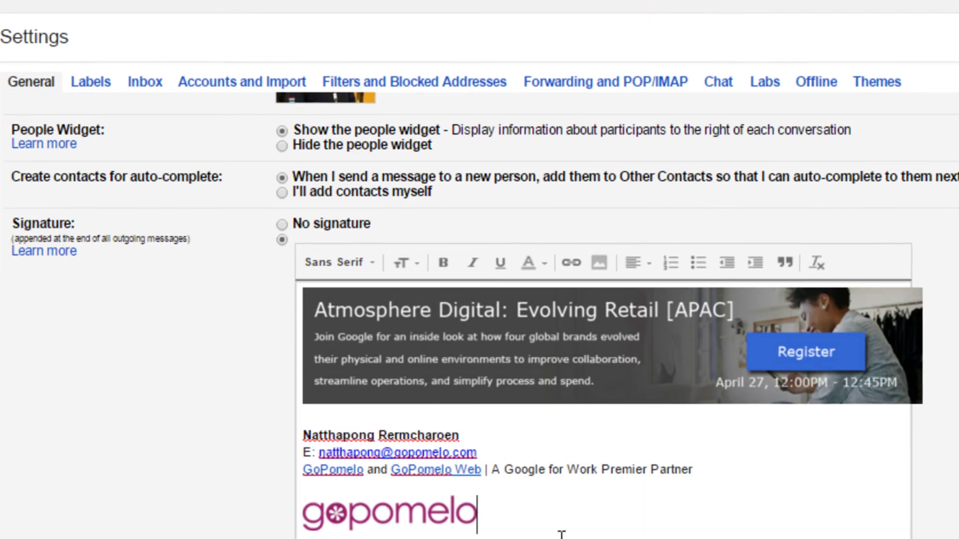
mouse_move(561, 534)
mouse_down()
mouse_move(365, 469)
mouse_move(308, 311)
mouse_up()
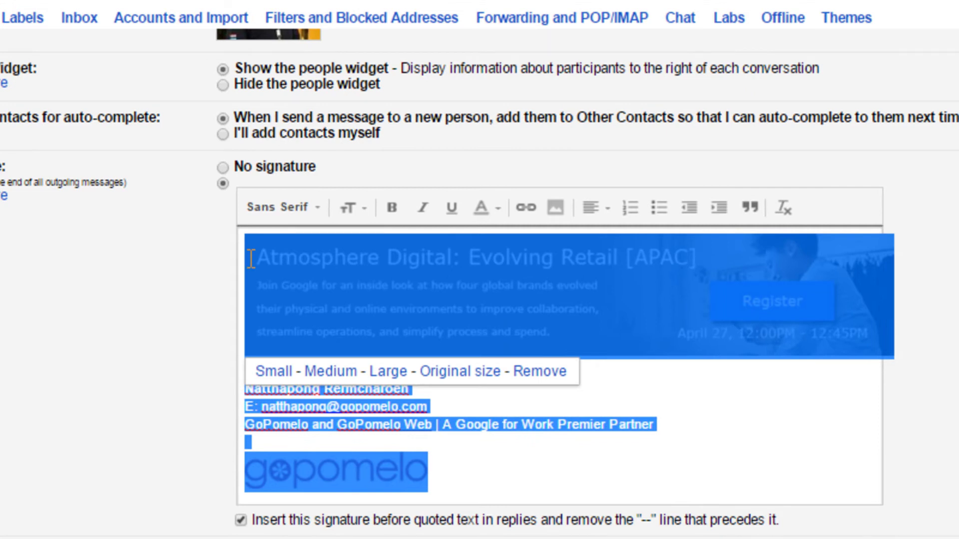
click(796, 426)
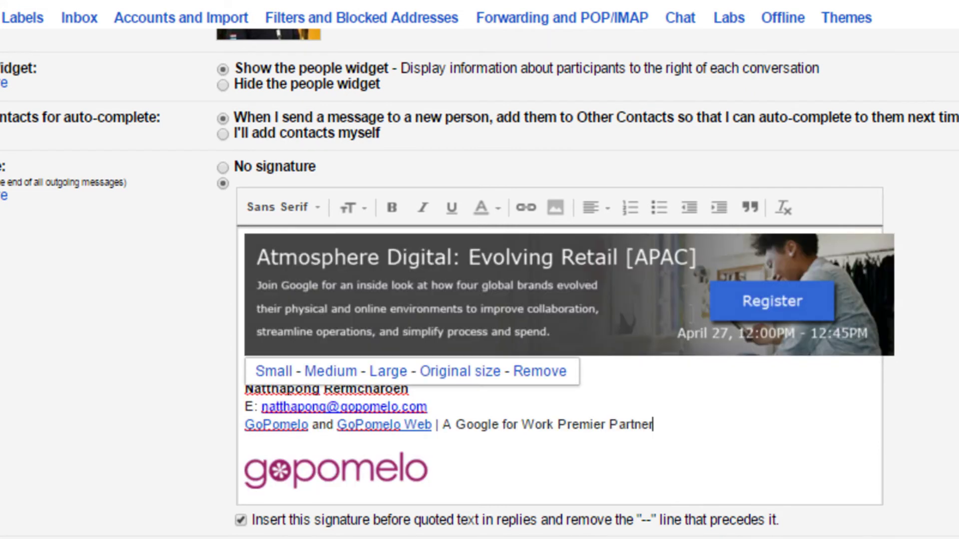
click(541, 372)
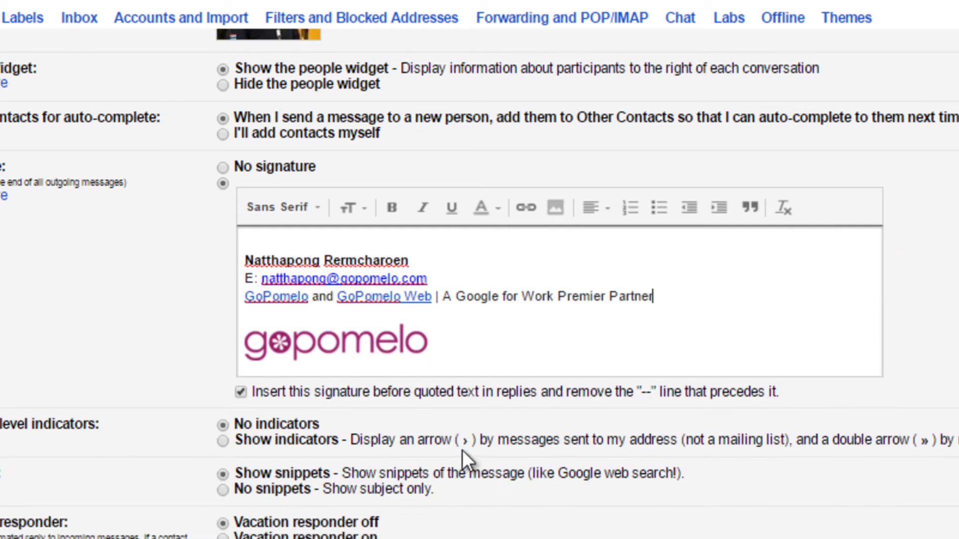
key(BackSpace)
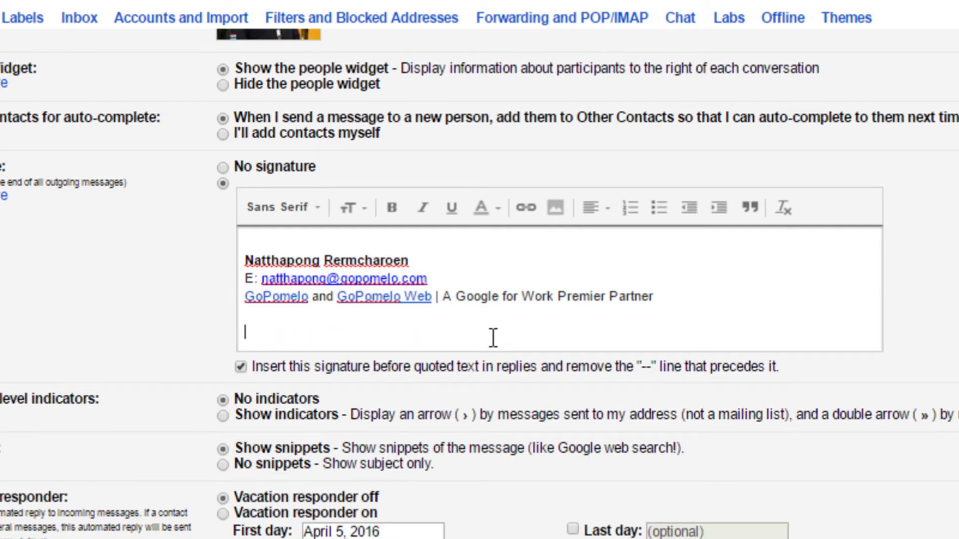
click(296, 247)
drag(435, 259, 244, 260)
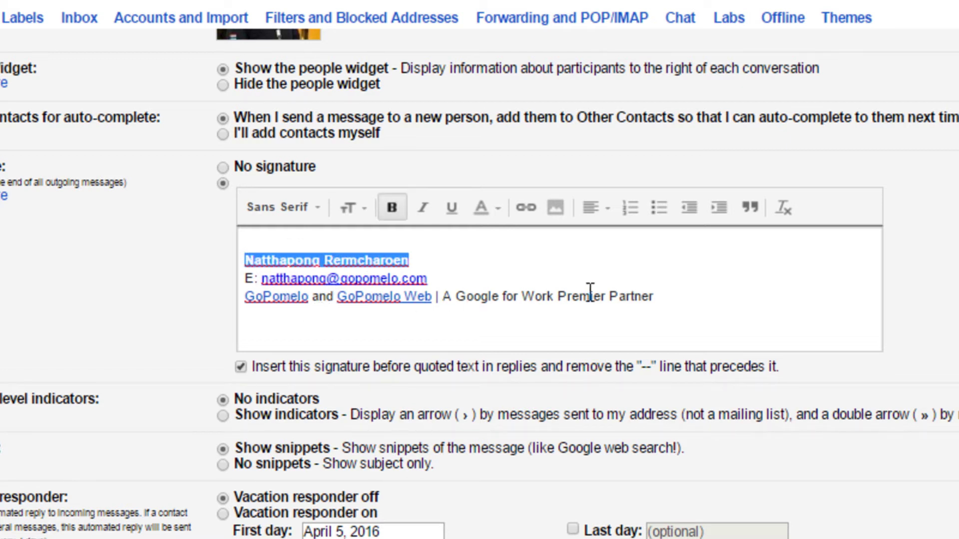
click(438, 323)
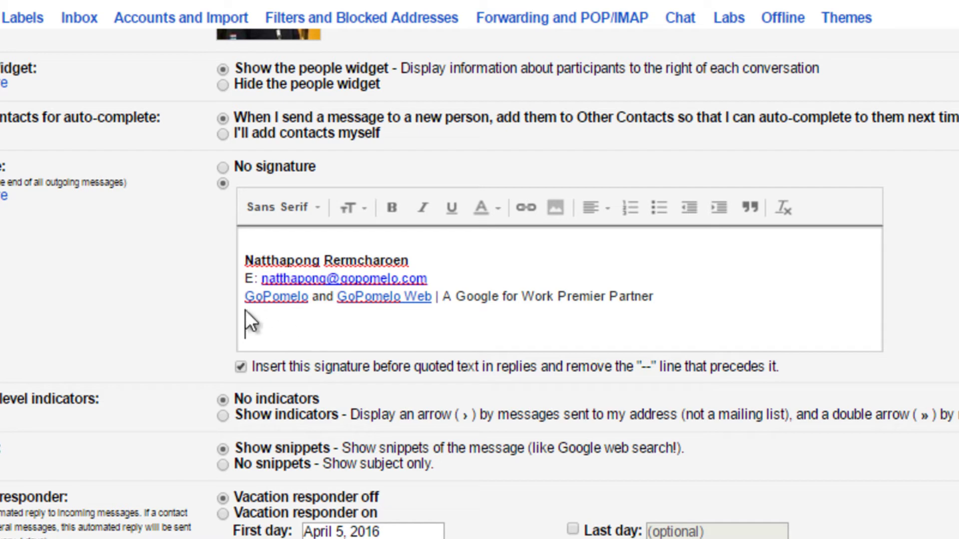
drag(245, 297, 315, 298)
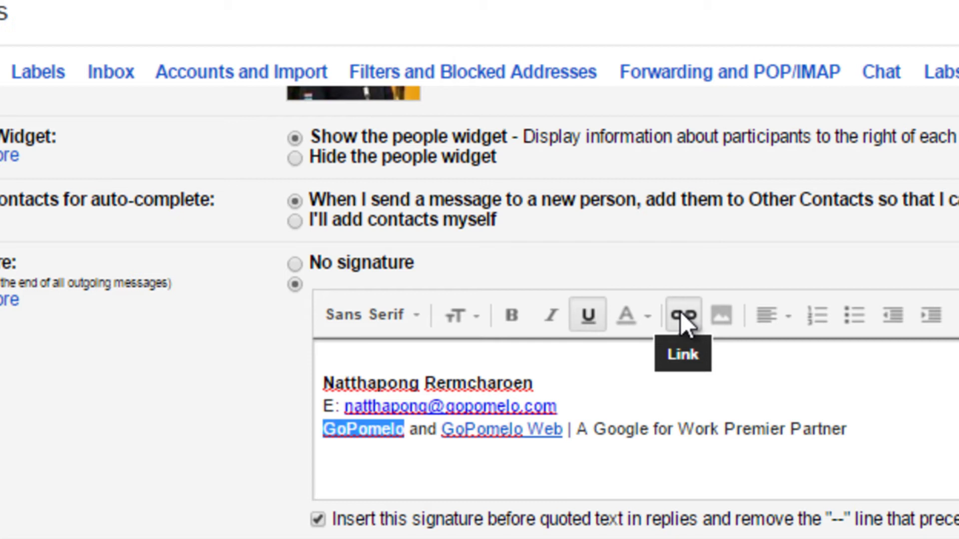
click(660, 451)
Add line breaks after the "A Google for Work Premier Partner" line and start inserting an image there
click(936, 437)
key(Return)
key(Return)
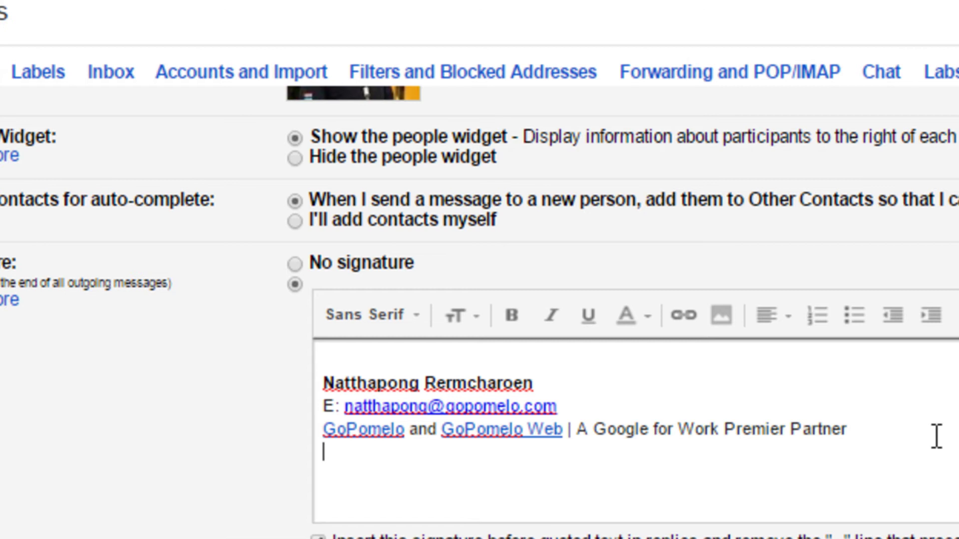
click(718, 321)
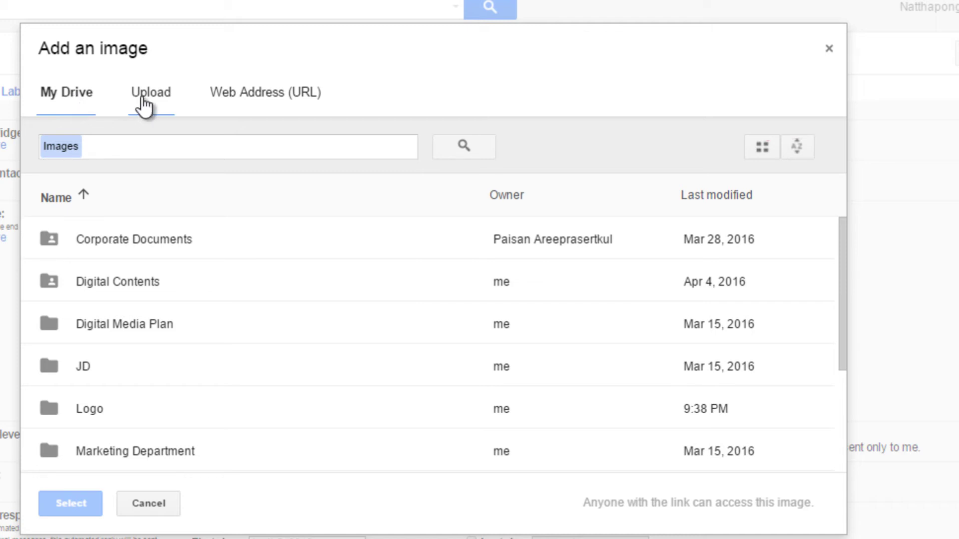
View the Upload and Web Address (URL) image sources and return to My Drive
click(143, 96)
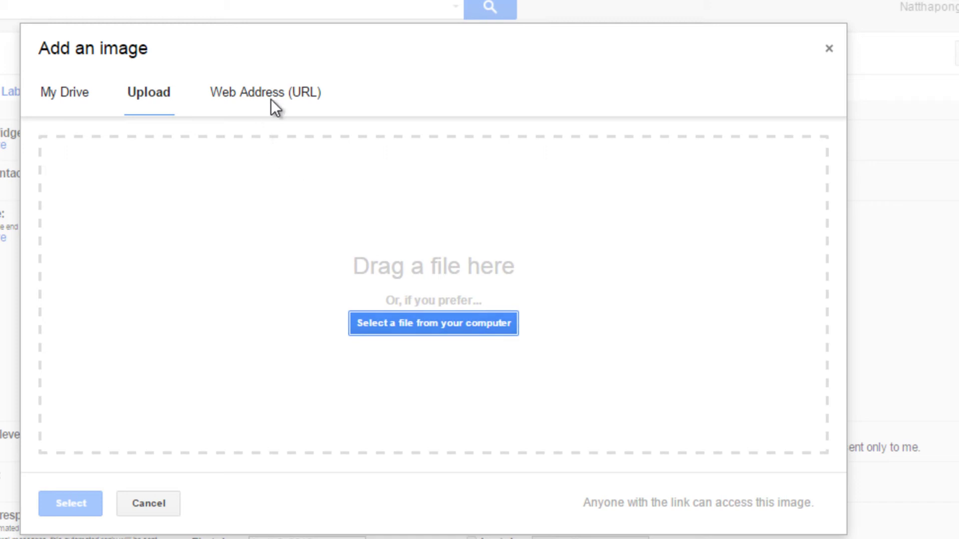
click(281, 92)
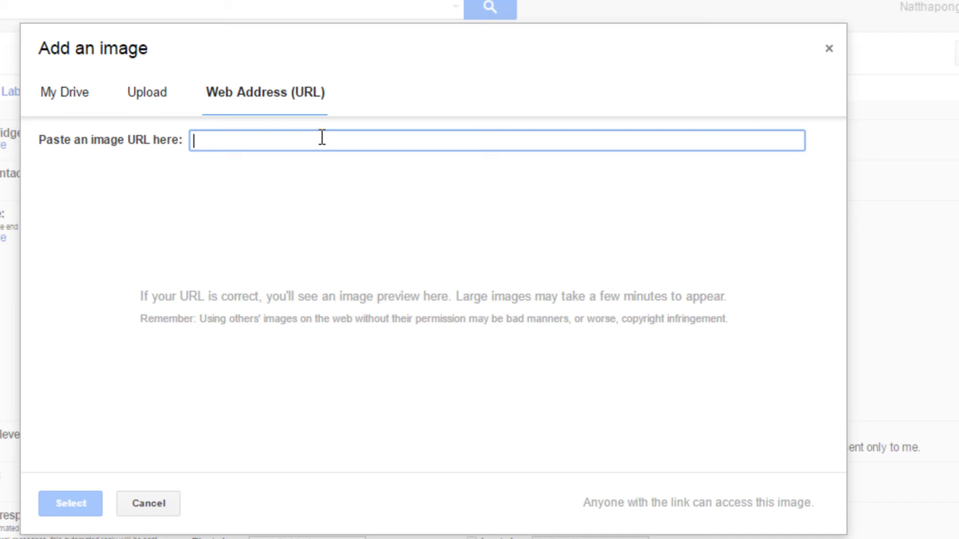
click(55, 94)
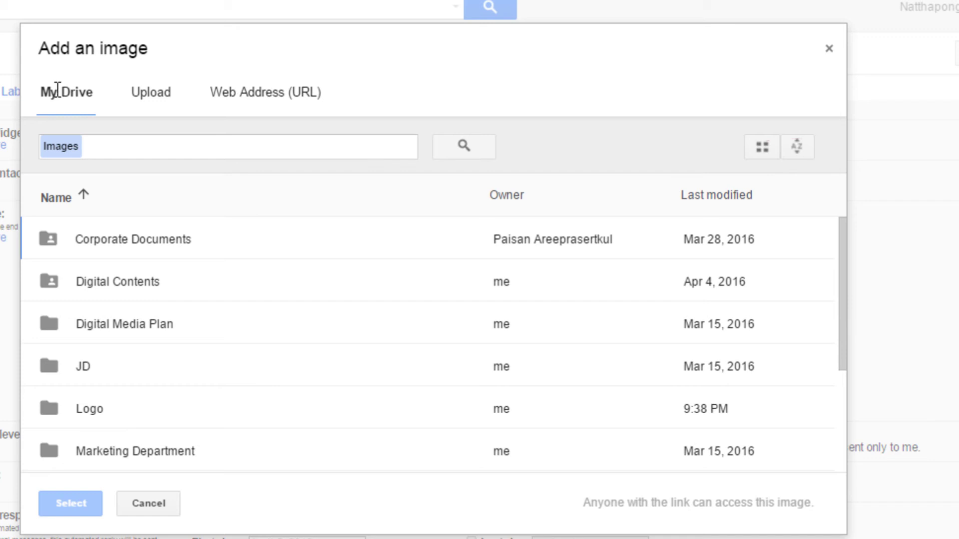
Insert gopomeloLogo.png from the Logo folder in My Drive into the signature
scroll(190, 340, down, 1)
scroll(190, 340, down, 3)
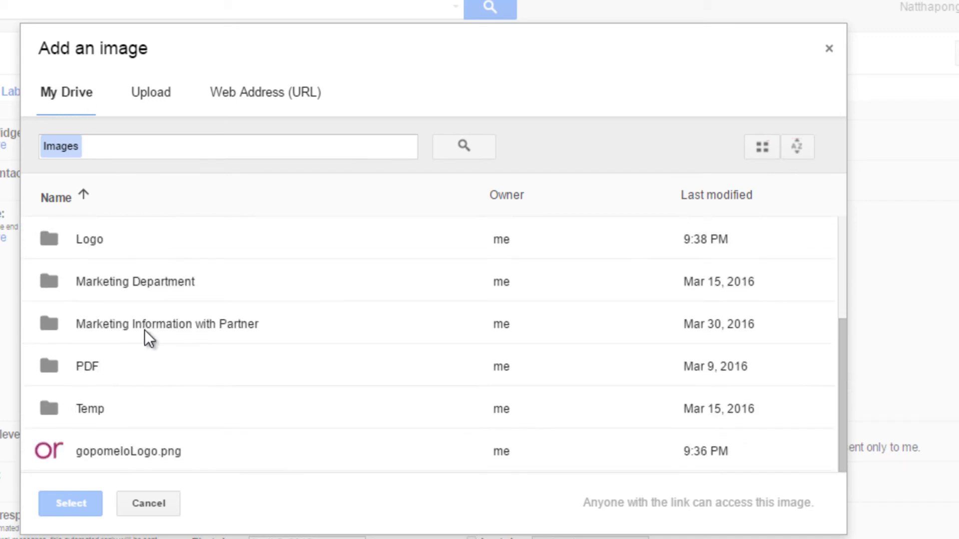
scroll(126, 280, up, 2)
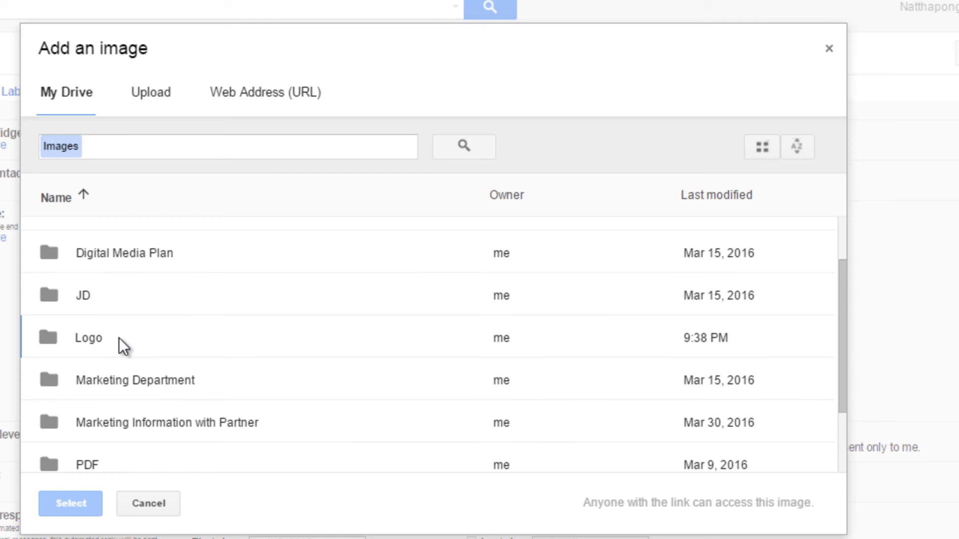
double_click(80, 341)
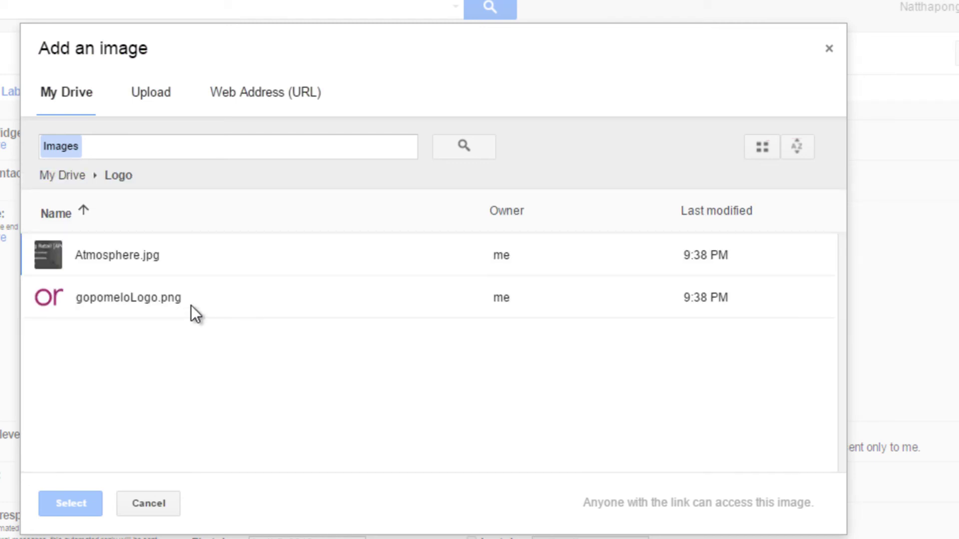
click(102, 303)
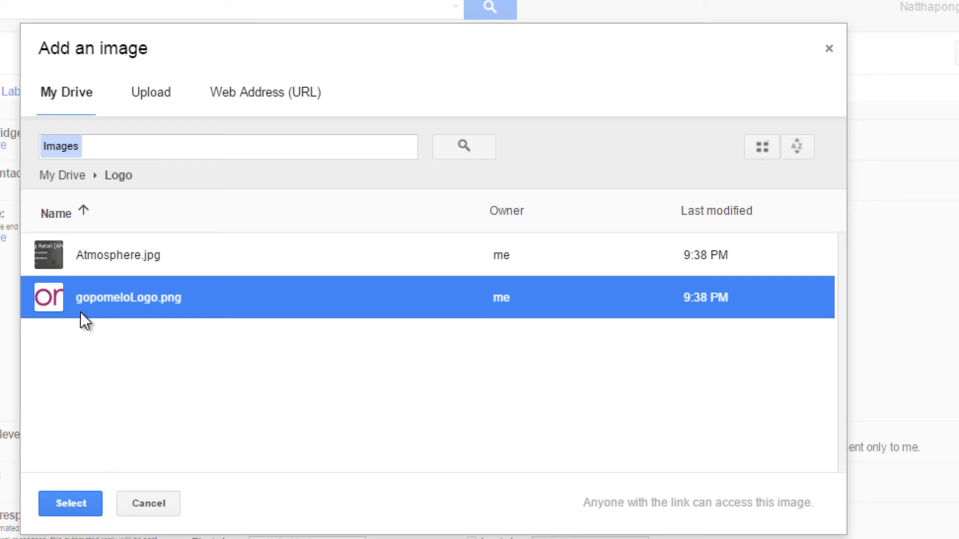
click(71, 505)
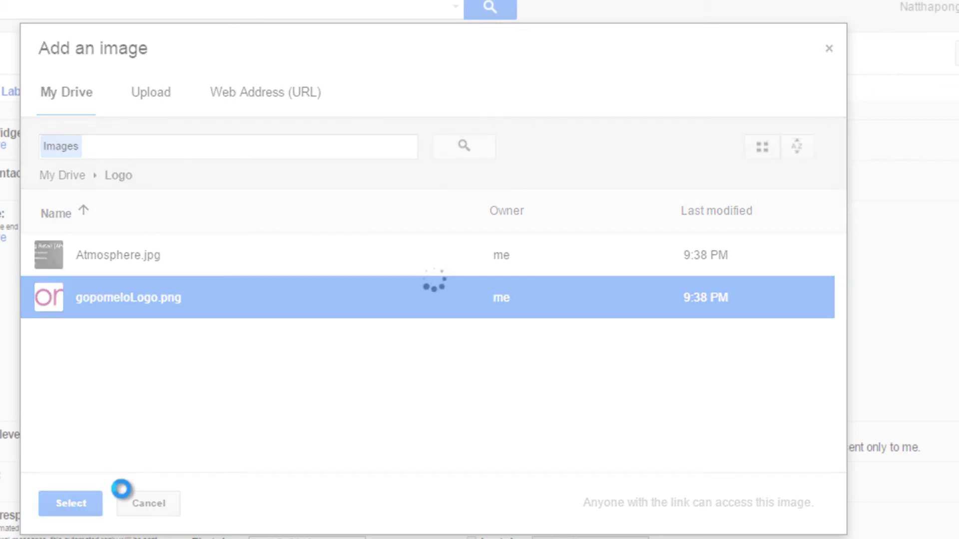
Try the signature logo at Small and Medium size and set it back to Original size
click(269, 377)
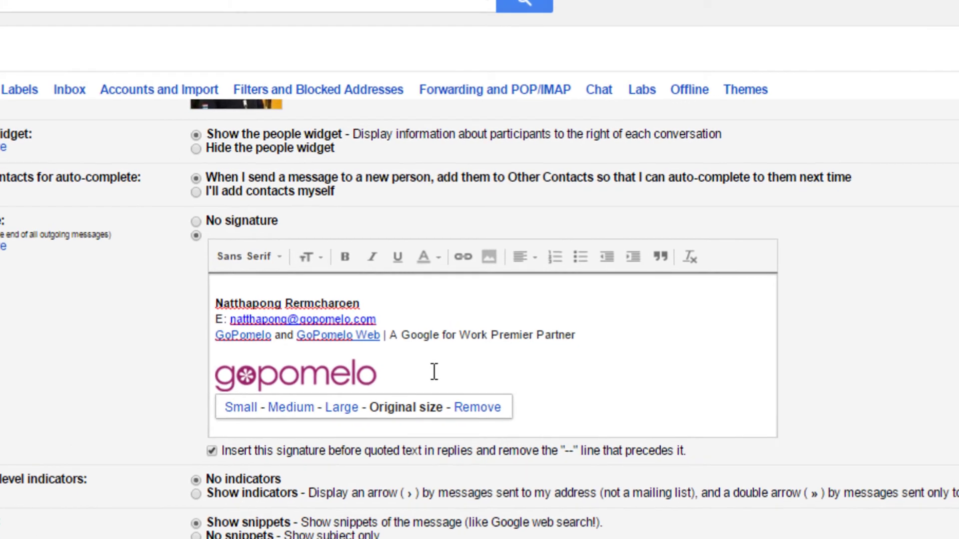
click(241, 407)
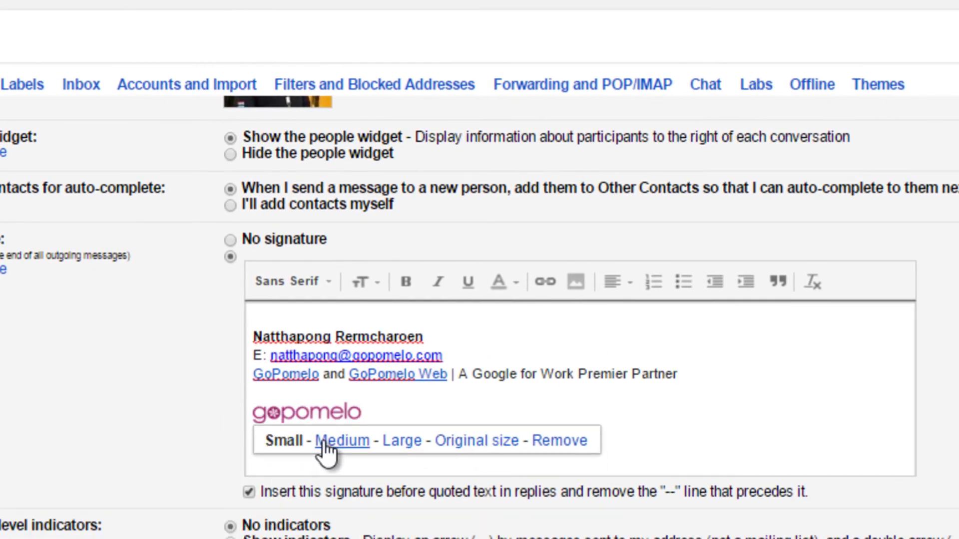
click(325, 449)
click(478, 460)
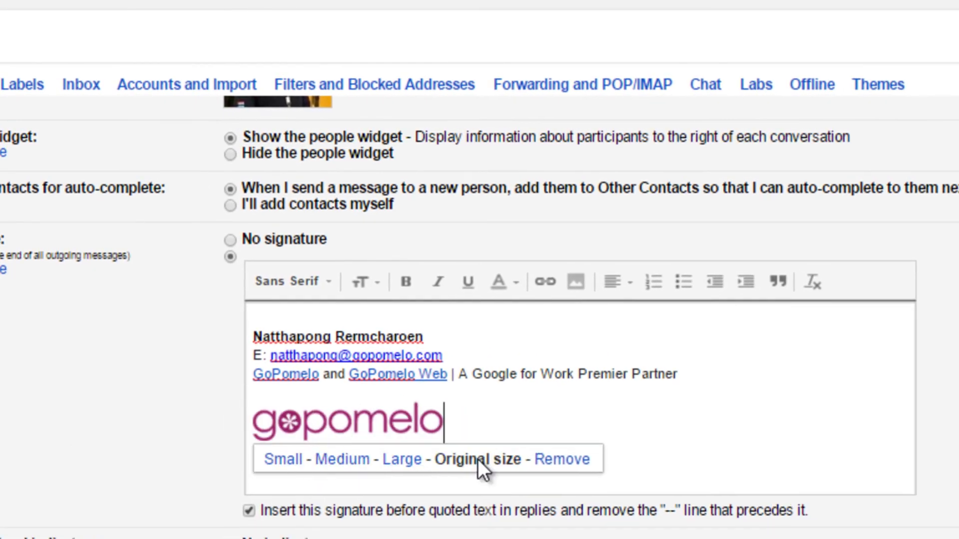
click(507, 422)
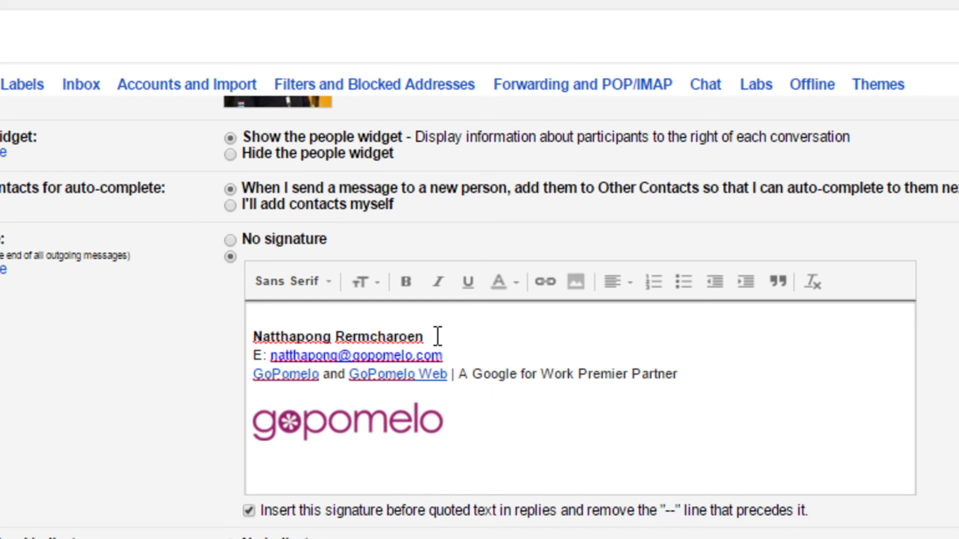
Save the settings changes and compose a new message to check the signature in its body
scroll(437, 336, down, 10)
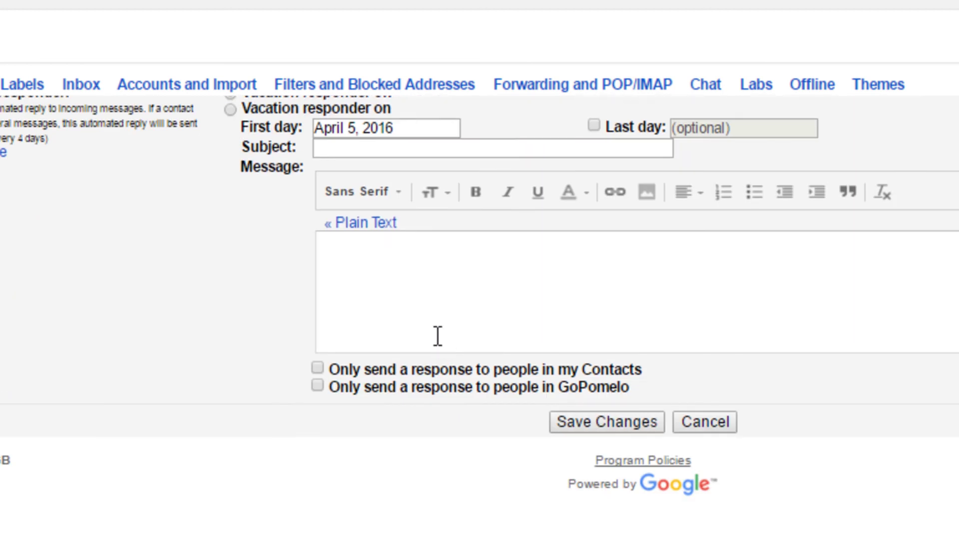
click(604, 428)
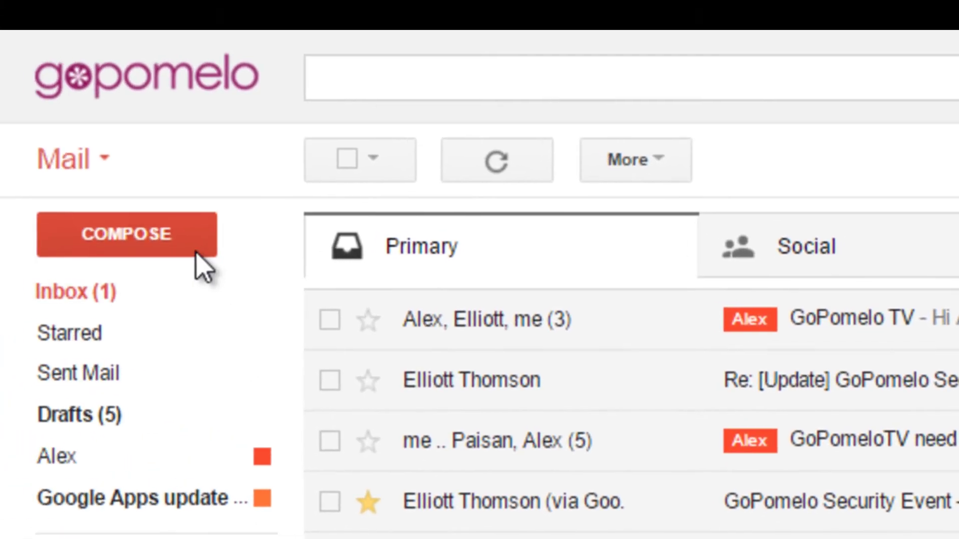
key(c)
drag(168, 236, 19, 170)
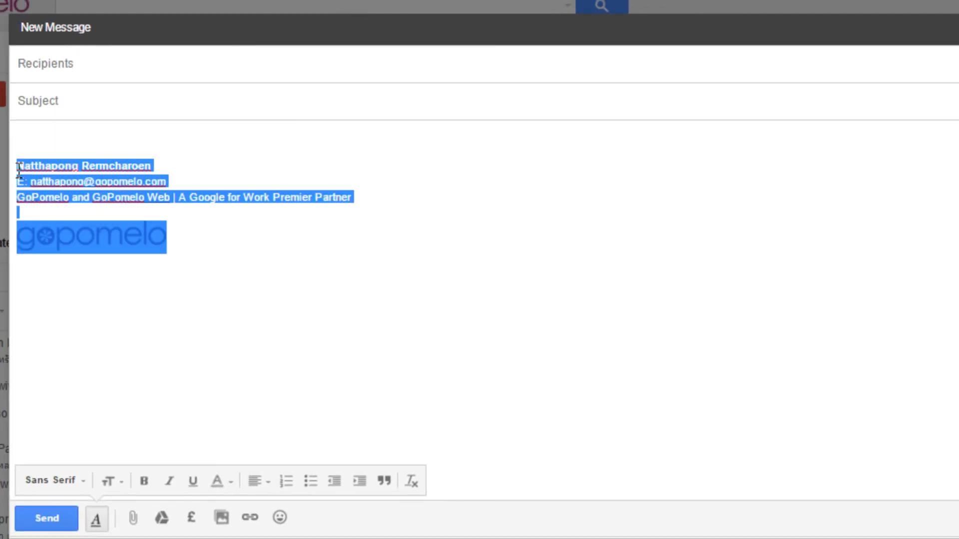
click(223, 241)
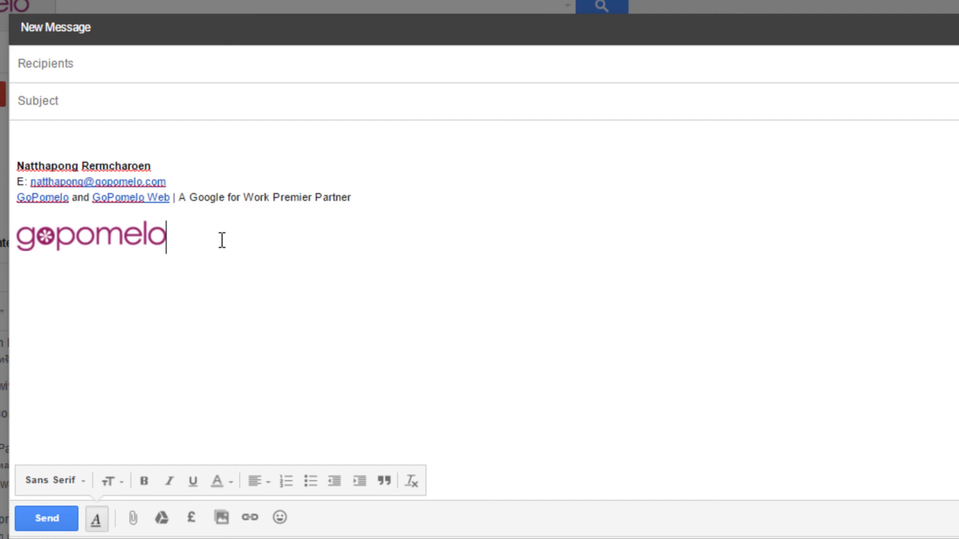